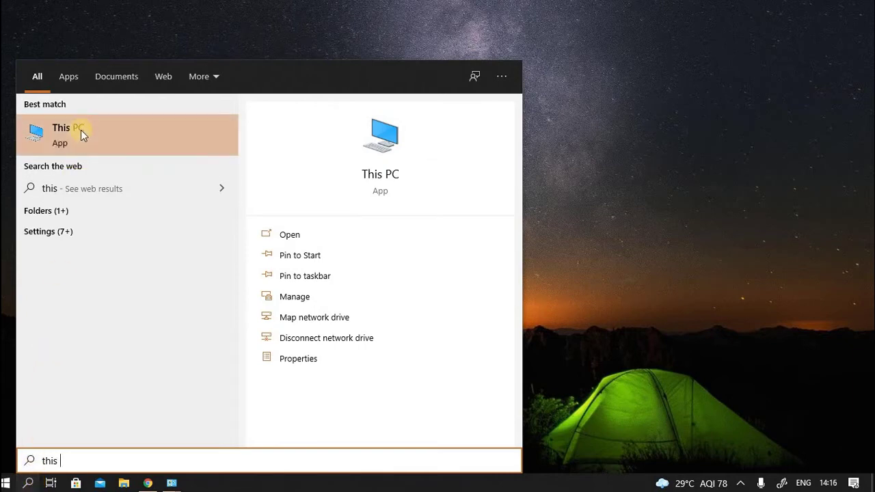
- Open This PC in a maximized window and bring up the properties of the OS (C:) drive
{"action": "left_click", "coordinate": [81, 130]}
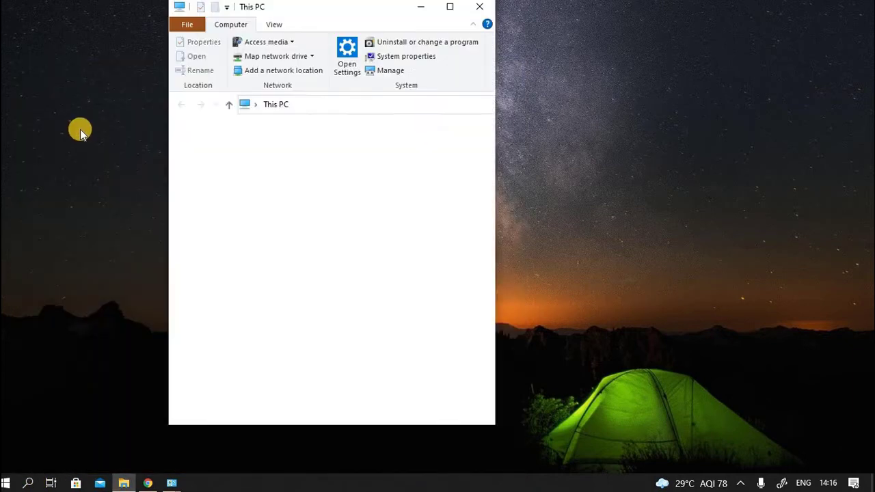
{"action": "key", "text": "super+Up"}
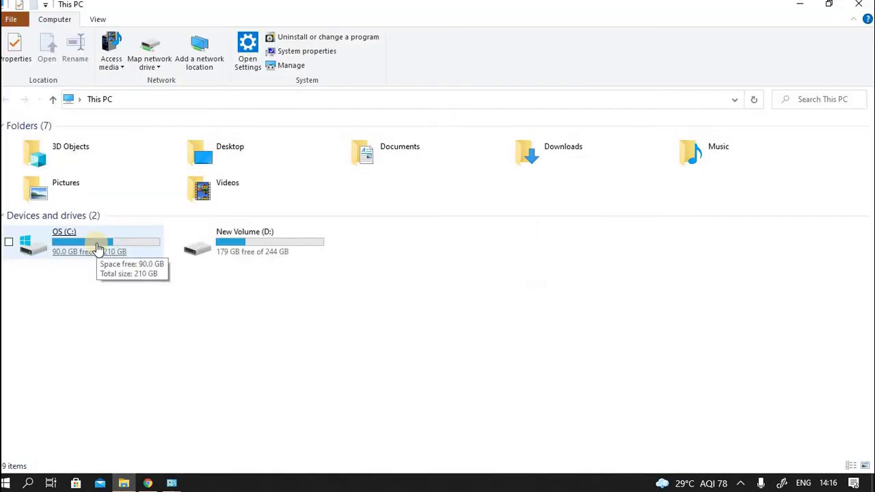
{"action": "right_click", "coordinate": [97, 249]}
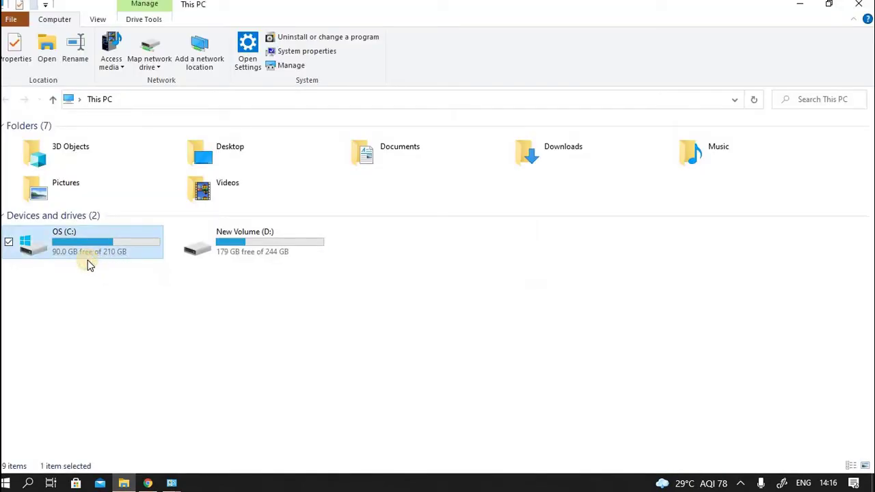
{"action": "left_click", "coordinate": [128, 441]}
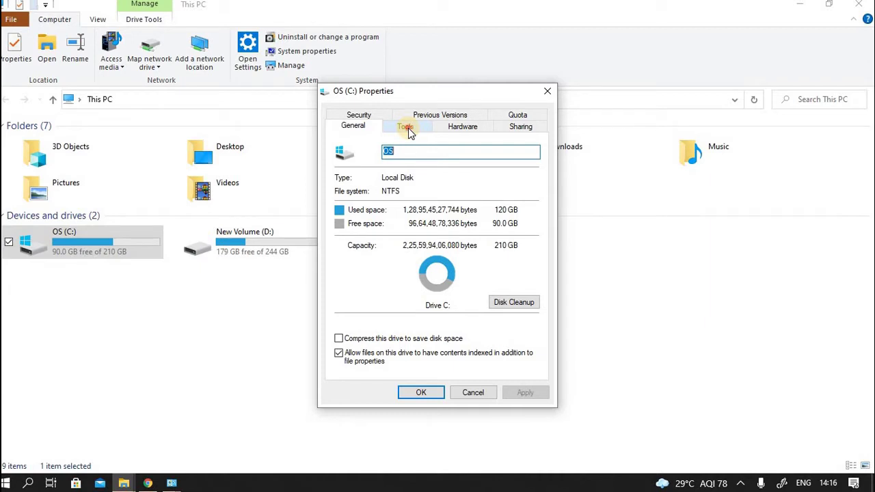
- Scan the OS (C:) drive for file system errors, then close the scan report and the drive properties
{"action": "left_click", "coordinate": [408, 128]}
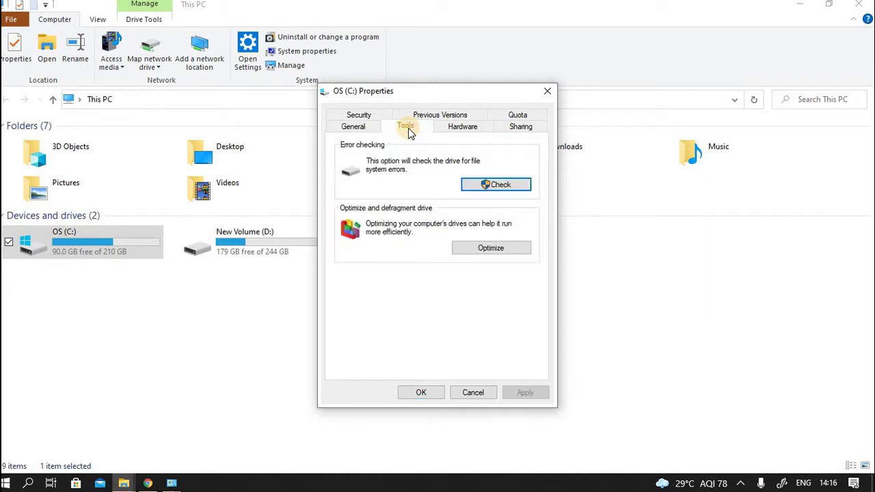
{"action": "left_click", "coordinate": [499, 184]}
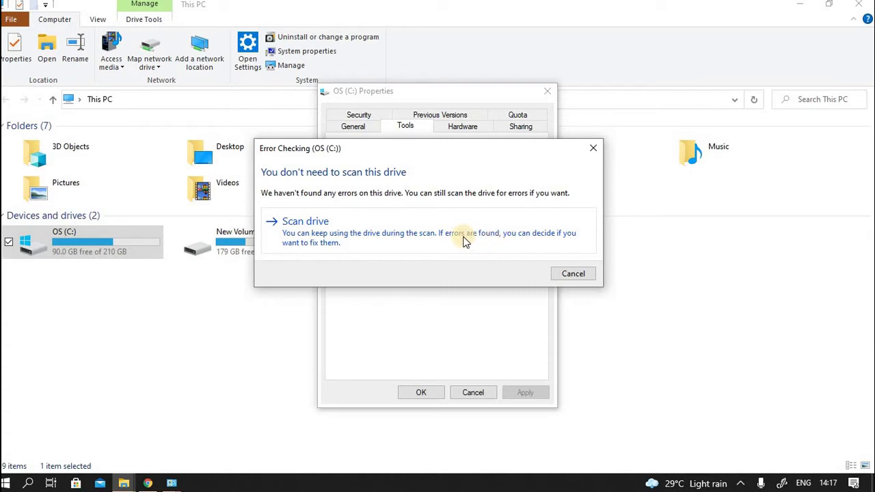
{"action": "left_click", "coordinate": [463, 239]}
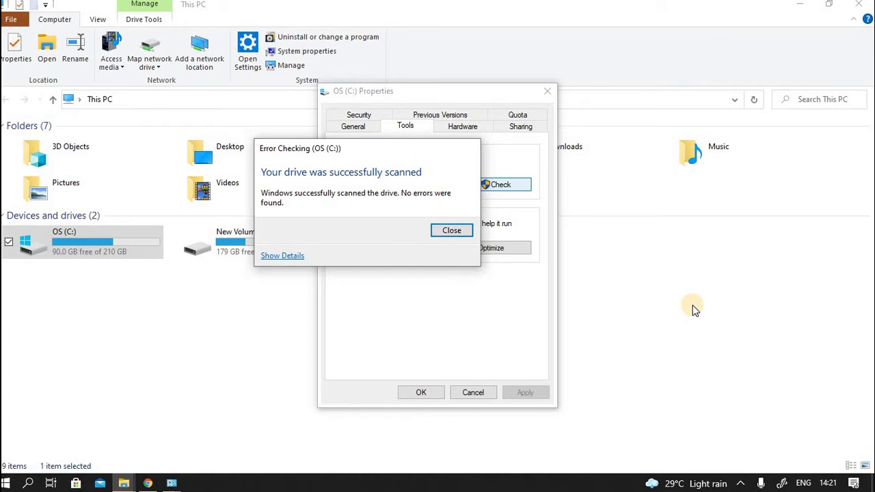
{"action": "left_click", "coordinate": [457, 230]}
{"action": "left_click", "coordinate": [421, 393]}
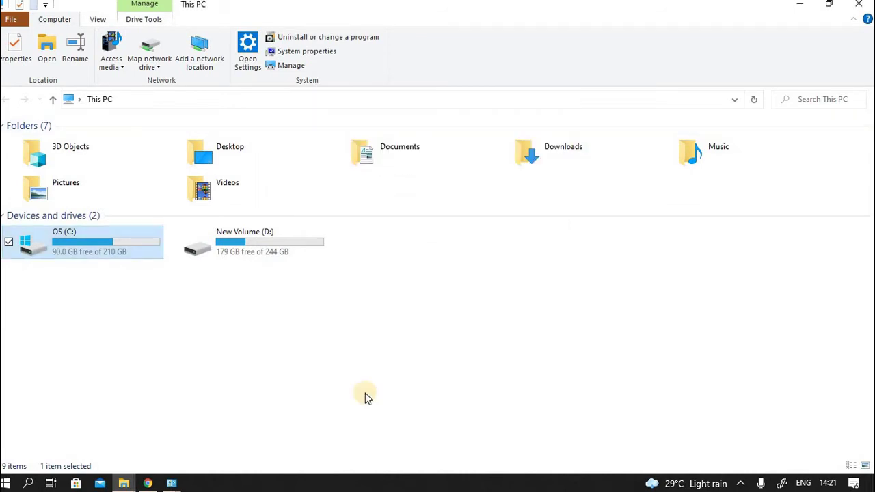
- Open Command Prompt as administrator and run chkdsk /f c: to check and repair the C drive
{"action": "left_click", "coordinate": [29, 483]}
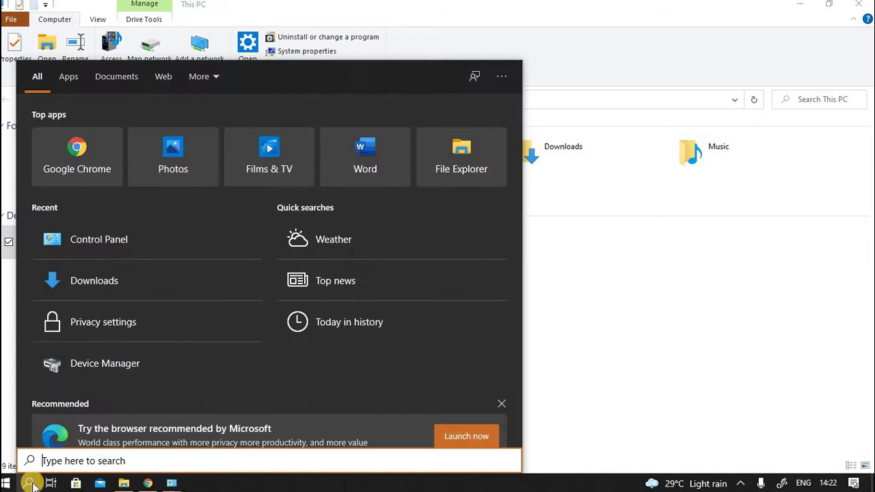
{"action": "type", "text": "command"}
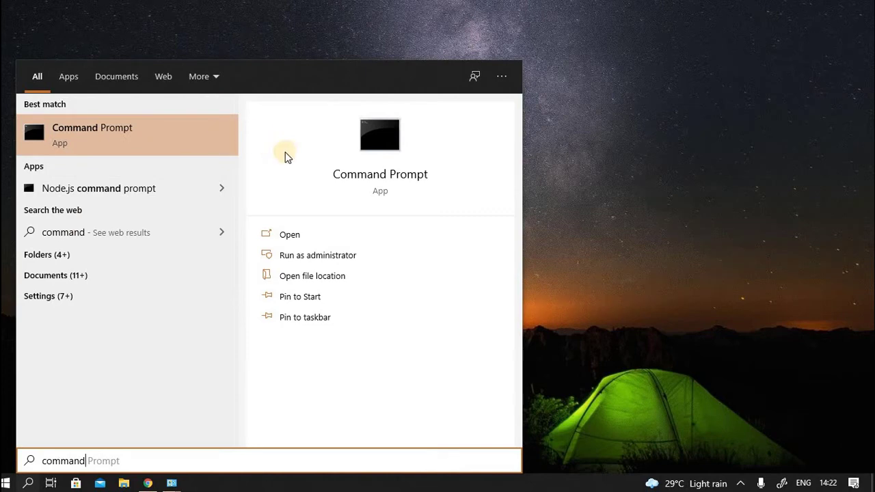
{"action": "left_click", "coordinate": [323, 255]}
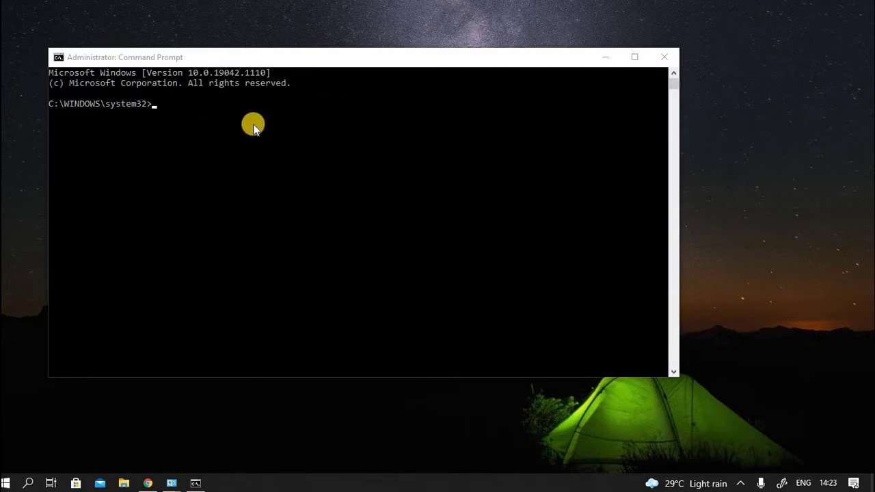
{"action": "left_click", "coordinate": [164, 102]}
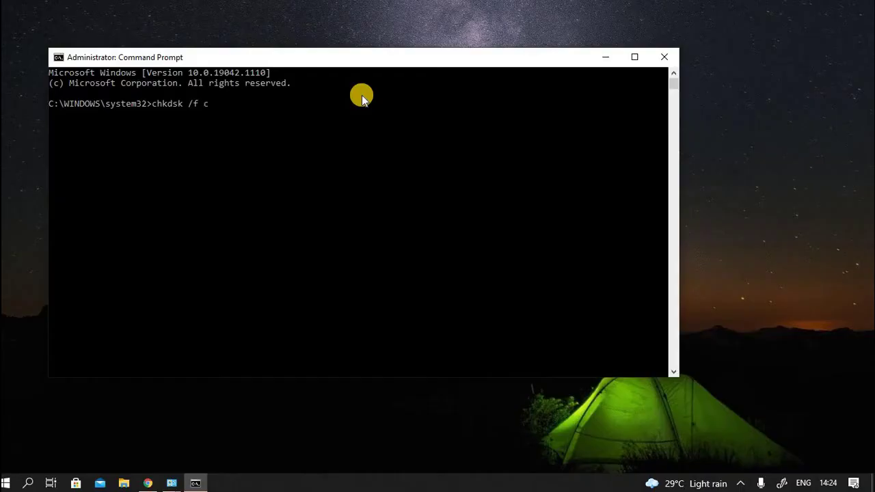
{"action": "type", "text": ":"}
{"action": "key", "text": "Return"}
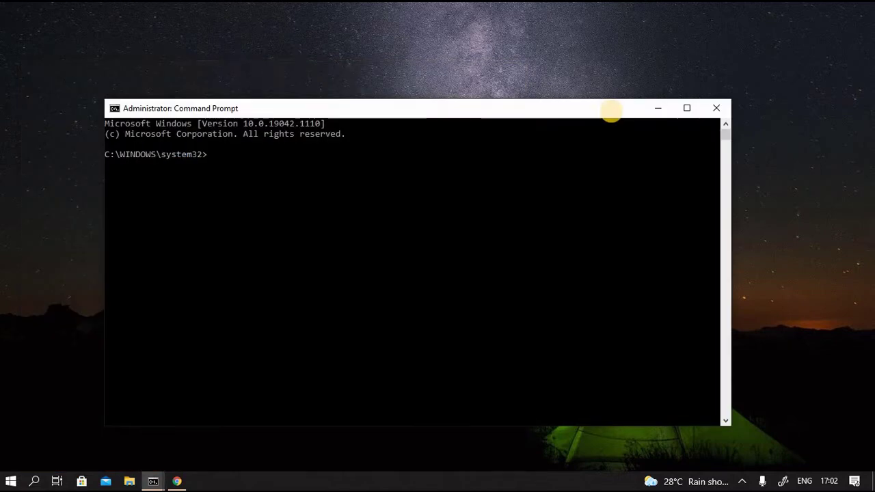
- Run Dism /Online /Cleanup-Image /CheckHealth in the administrator Command Prompt, followed by sfc /scannow
{"action": "type", "text": "Dism /"}
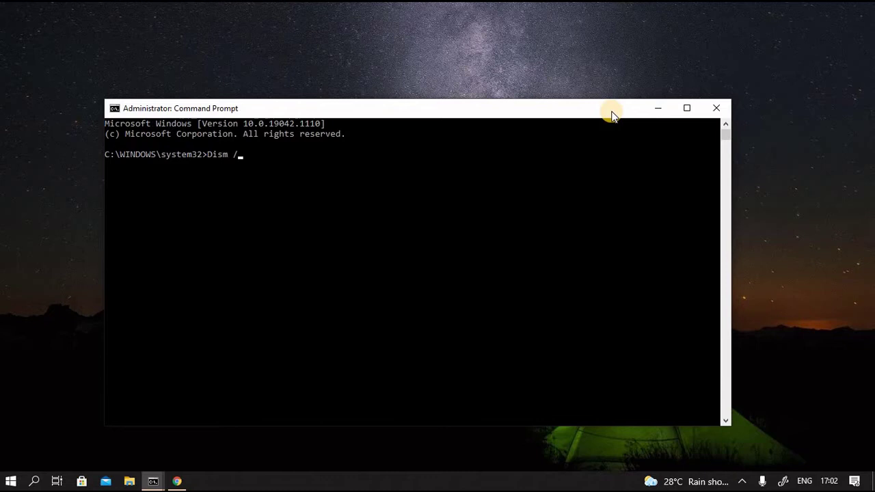
{"action": "type", "text": "Online /Cleanup-Image /"}
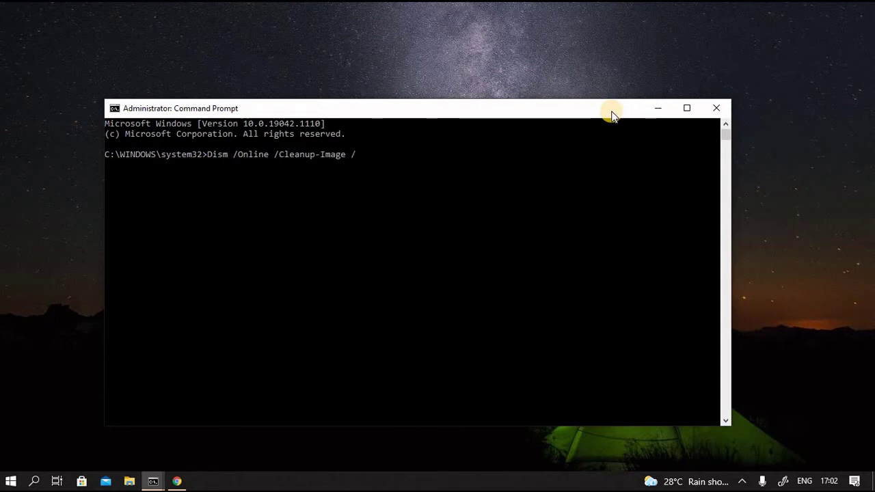
{"action": "type", "text": "CheckHealth"}
{"action": "key", "text": "Return"}
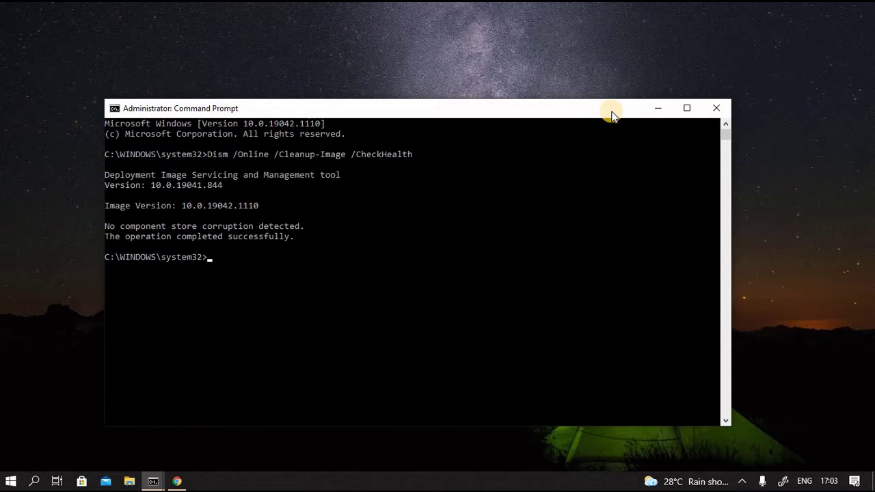
{"action": "type", "text": "sfc /scannow"}
{"action": "key", "text": "Return"}
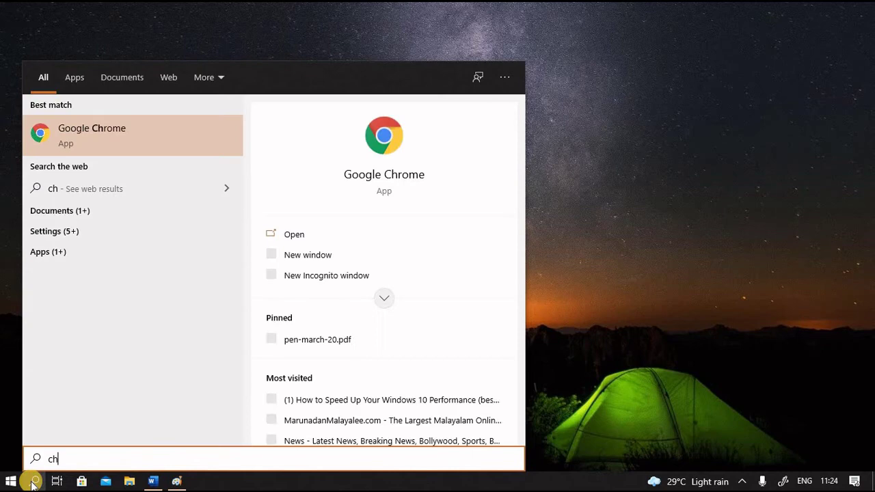
- Search Windows for "check" and open the Check for updates settings
{"action": "type", "text": "eck"}
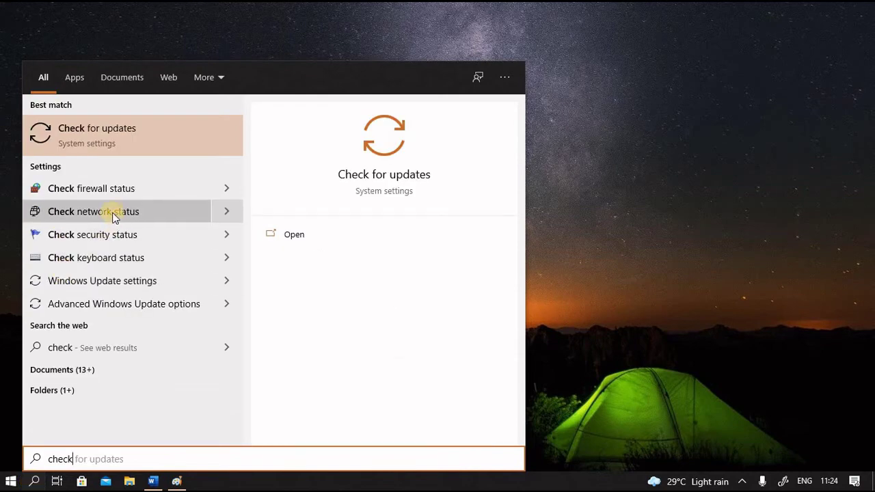
{"action": "left_click", "coordinate": [118, 134]}
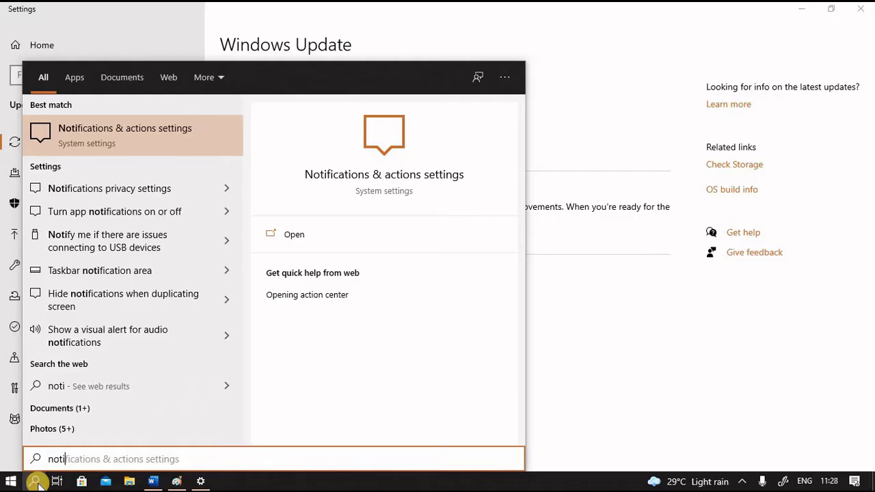
- In the Notifications & actions settings, turn off lock-screen reminders and VoIP calls, and tips, tricks and suggestions
{"action": "left_click", "coordinate": [123, 140]}
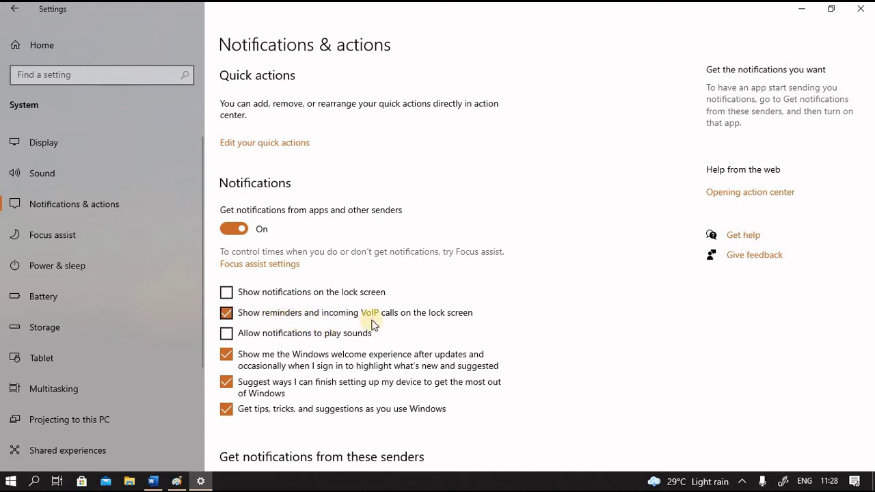
{"action": "left_click", "coordinate": [226, 313]}
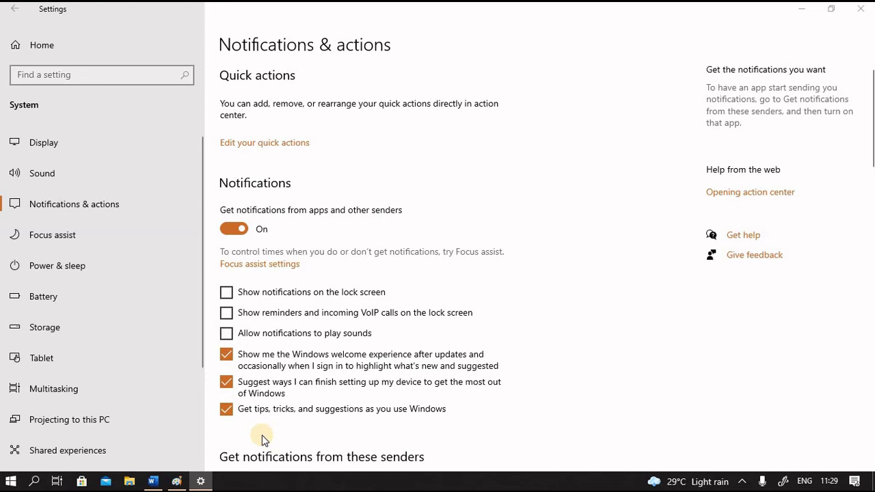
{"action": "left_click", "coordinate": [227, 409]}
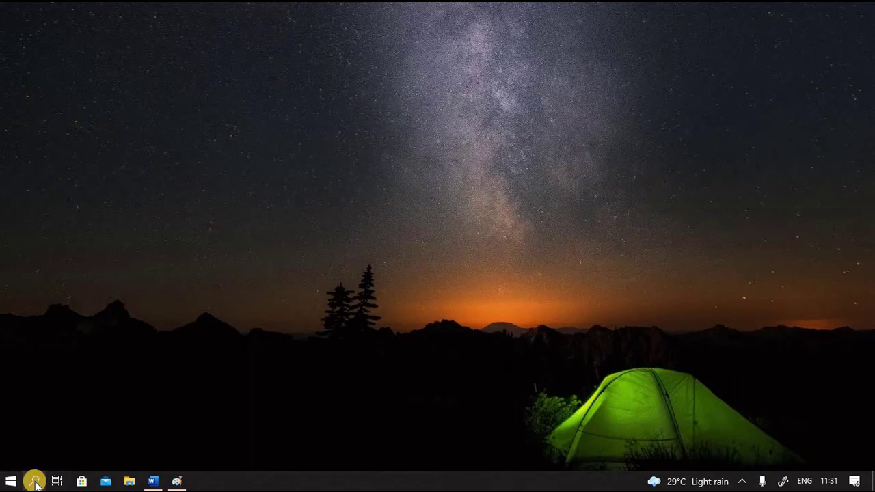
- In the general privacy settings, turn off website access to the language list and suggested content in the Settings app
{"action": "left_click", "coordinate": [36, 482]}
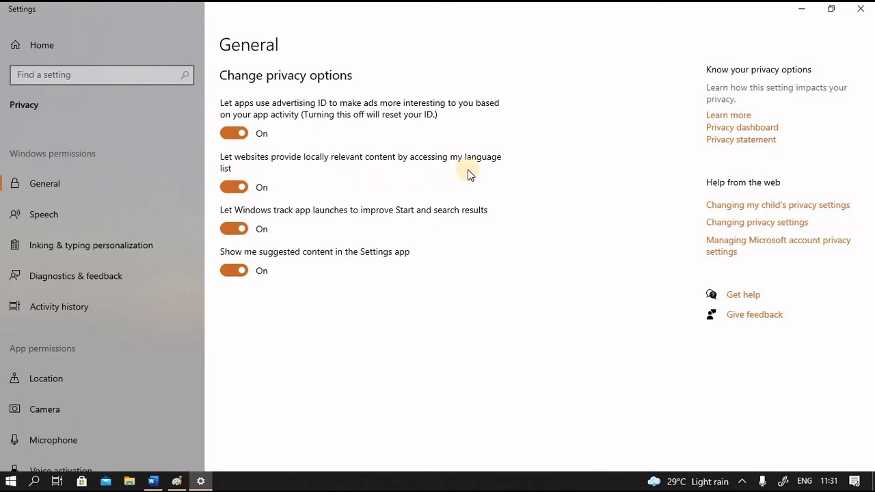
{"action": "left_click", "coordinate": [241, 188]}
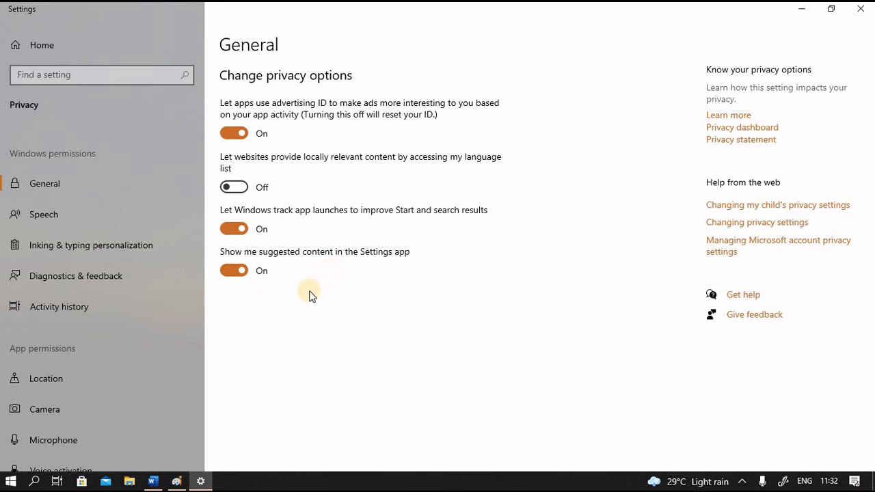
{"action": "left_click", "coordinate": [227, 272]}
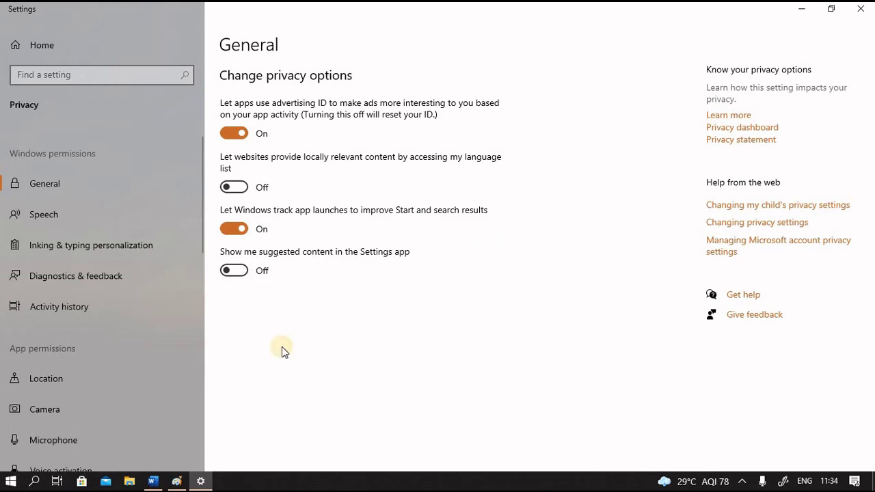
- Search Windows for "gaming" and open the Game Mode settings to check the Game Mode switch
{"action": "left_click", "coordinate": [31, 482]}
{"action": "type", "text": "g"}
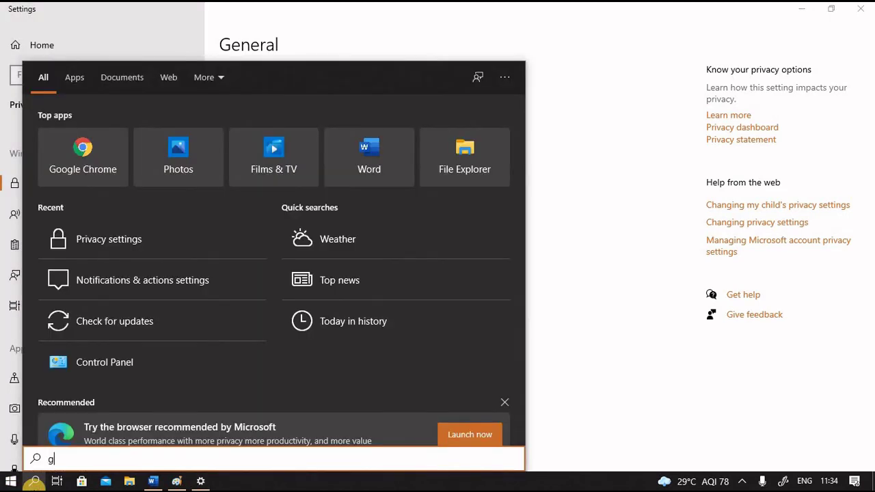
{"action": "type", "text": "ing"}
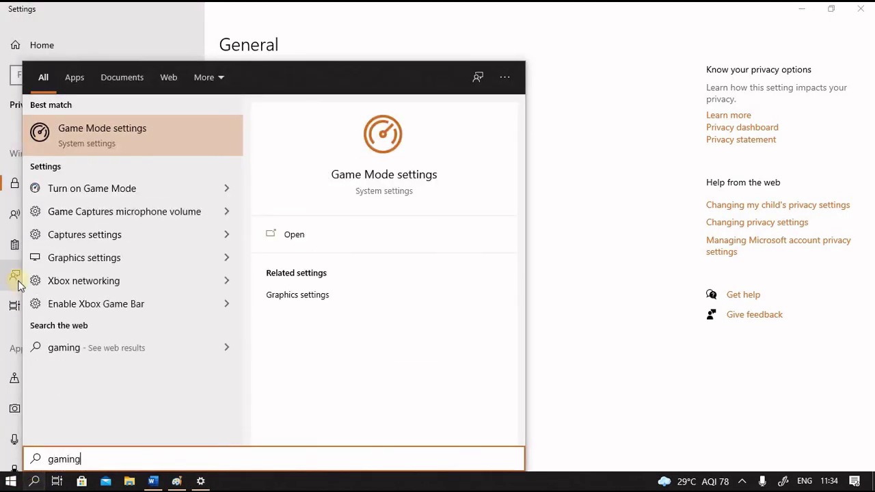
{"action": "left_click", "coordinate": [114, 142]}
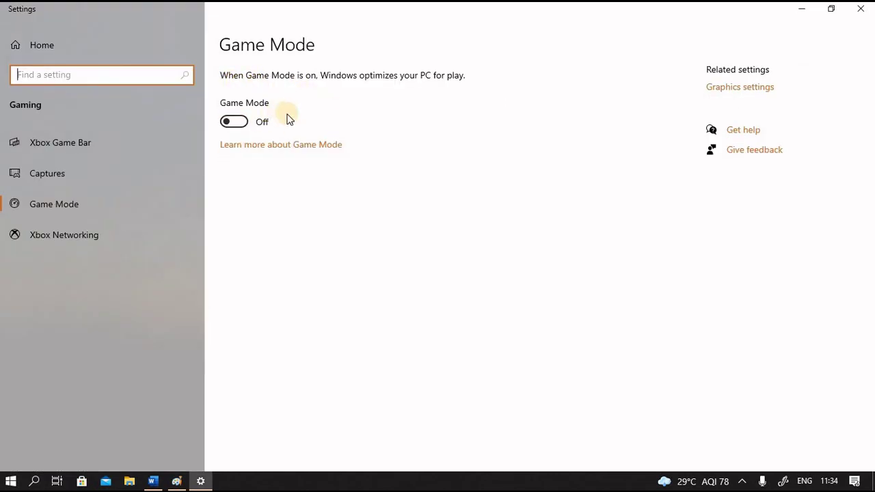
{"action": "left_click", "coordinate": [250, 263]}
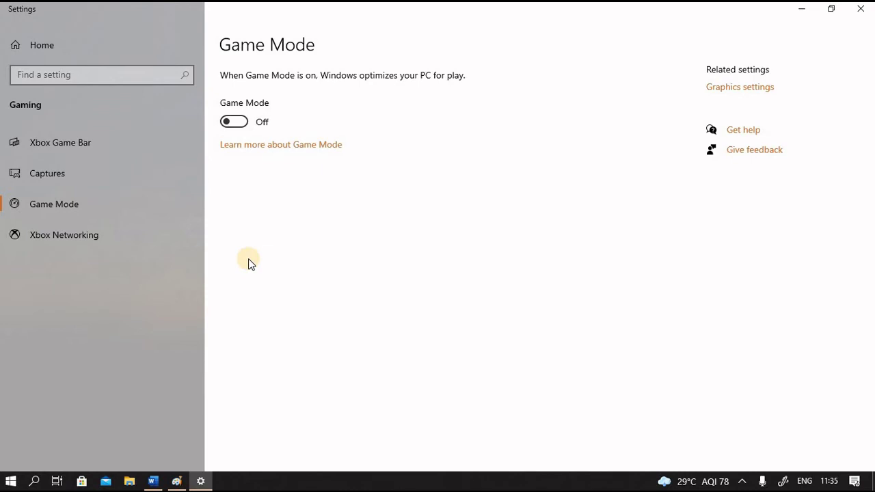
- Open the Background apps settings and review which apps are allowed to run in the background, through the end of the list
{"action": "left_click", "coordinate": [38, 482]}
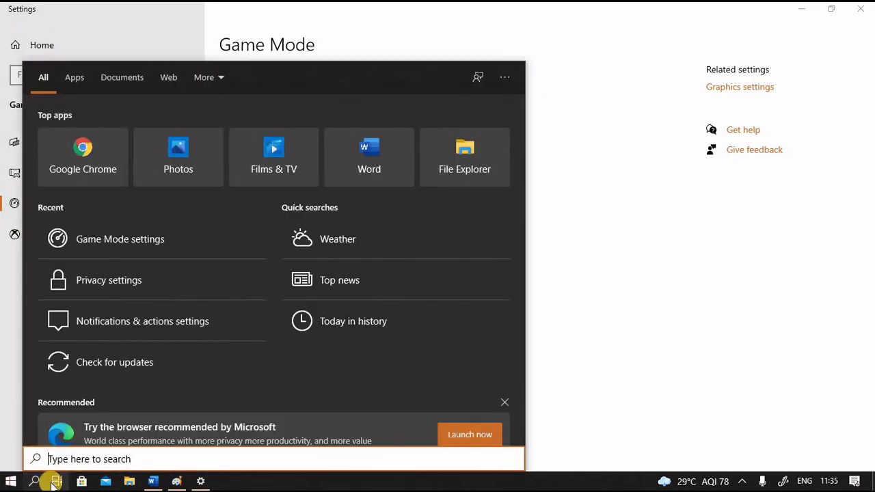
{"action": "type", "text": "bac"}
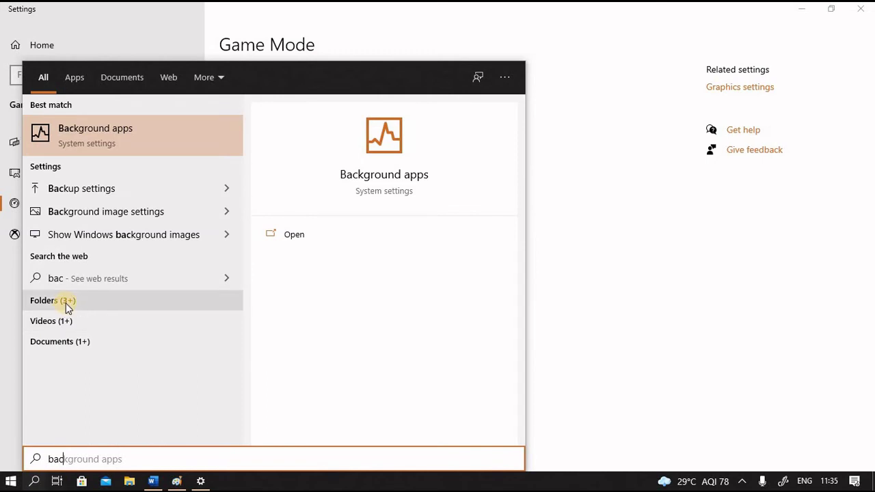
{"action": "left_click", "coordinate": [95, 132]}
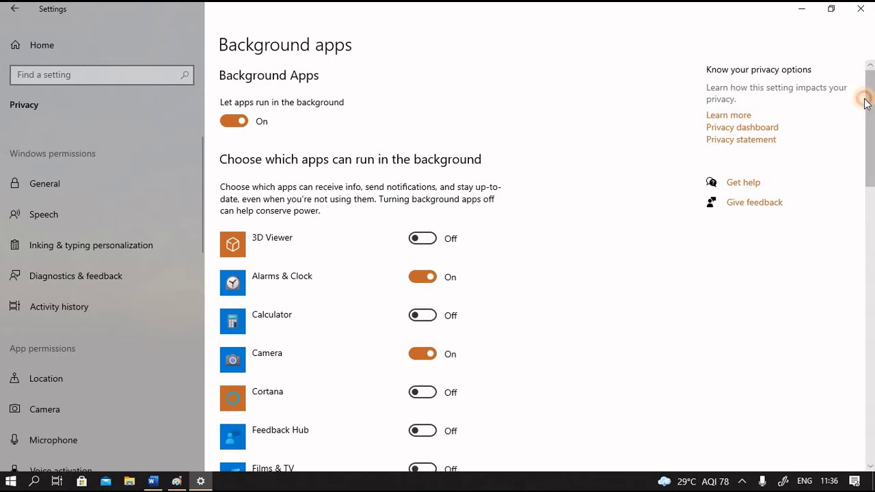
{"action": "scroll", "coordinate": [386, 265], "scroll_direction": "down", "scroll_amount": 2}
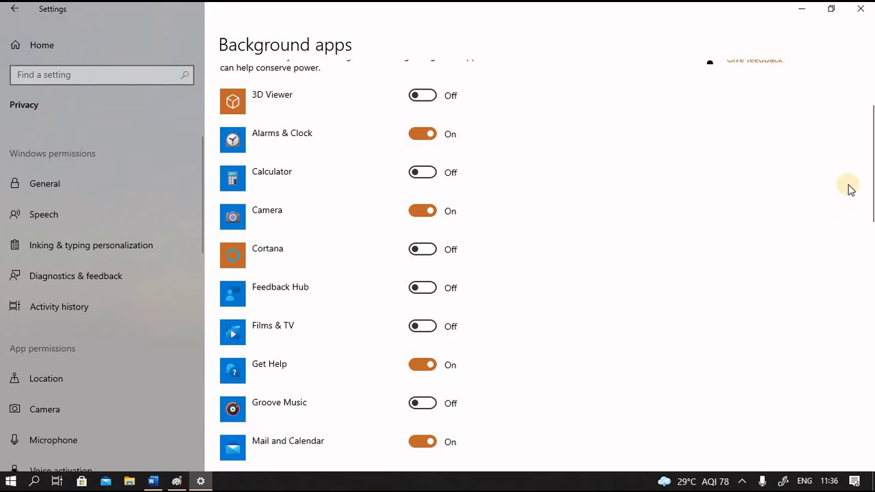
{"action": "scroll", "coordinate": [580, 194], "scroll_direction": "down", "scroll_amount": 3}
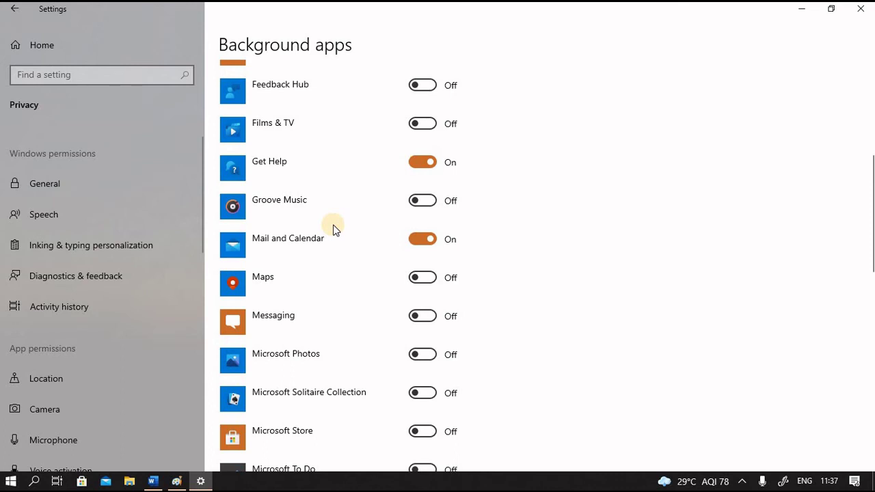
{"action": "left_click_drag", "start_coordinate": [870, 236], "coordinate": [859, 429]}
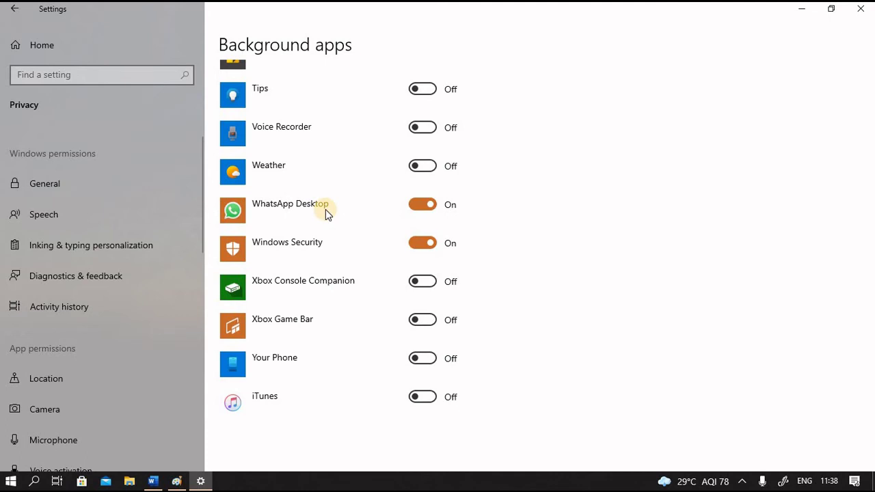
- Search Windows for "adjust" and open the settings for the appearance and performance of Windows
{"action": "left_click", "coordinate": [41, 482]}
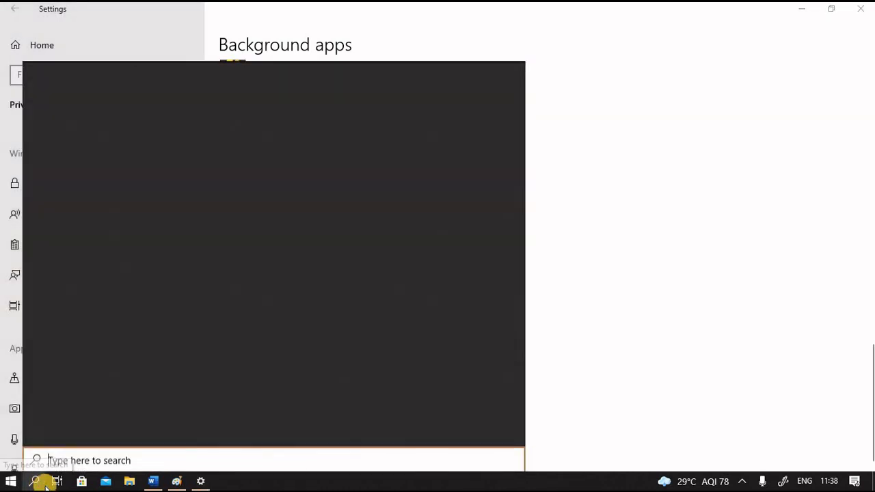
{"action": "type", "text": "adjust"}
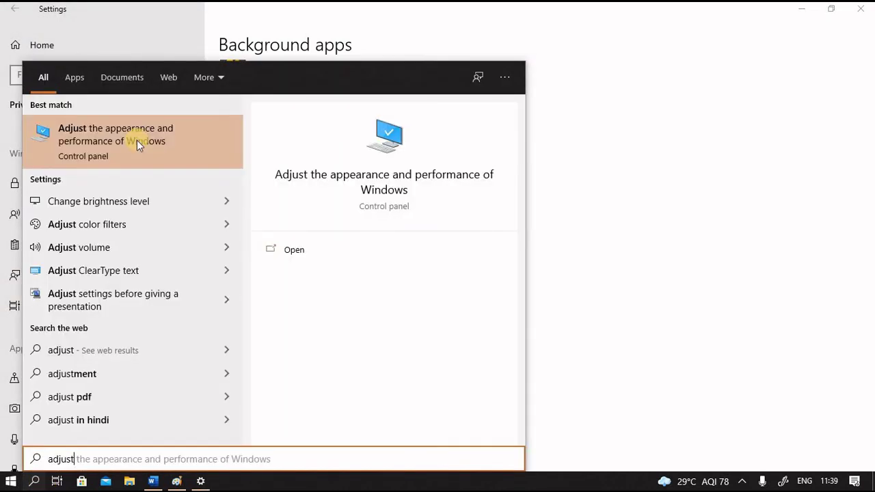
{"action": "left_click", "coordinate": [136, 142]}
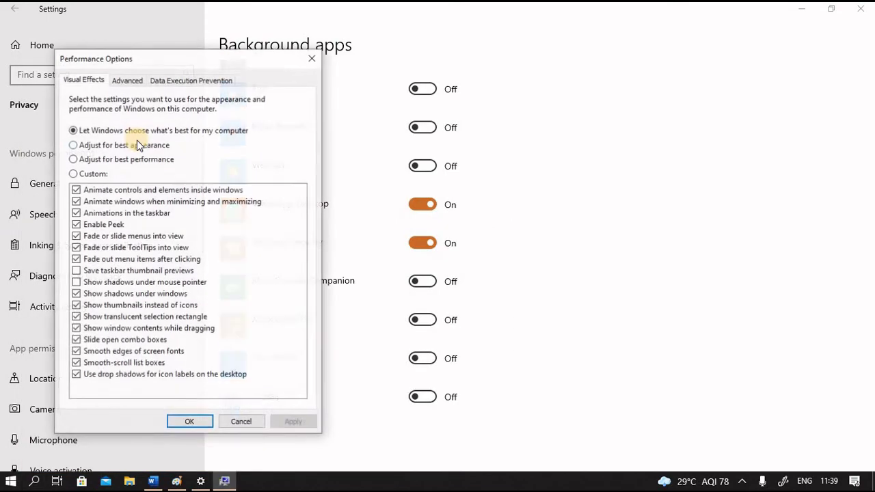
- Try the visual effects presets for best appearance, Windows' own choice, best performance and Custom to compare which effects each enables
{"action": "left_click", "coordinate": [137, 144]}
{"action": "left_click", "coordinate": [112, 129]}
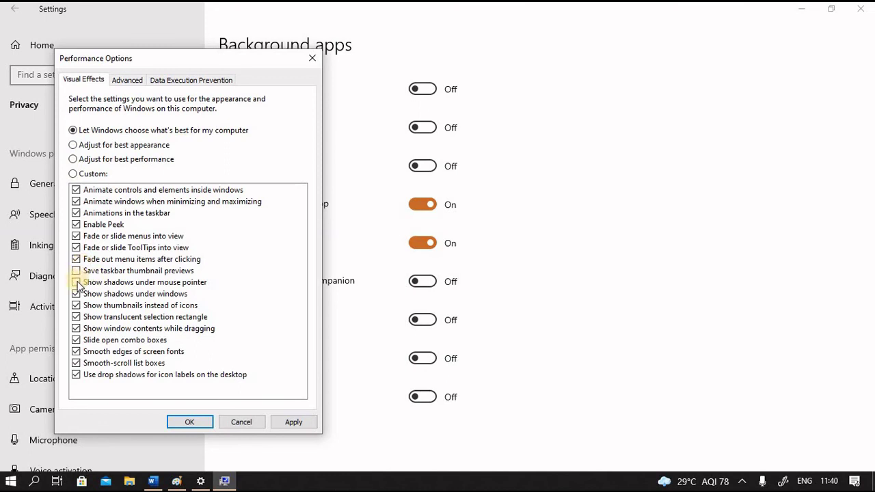
{"action": "left_click", "coordinate": [73, 145]}
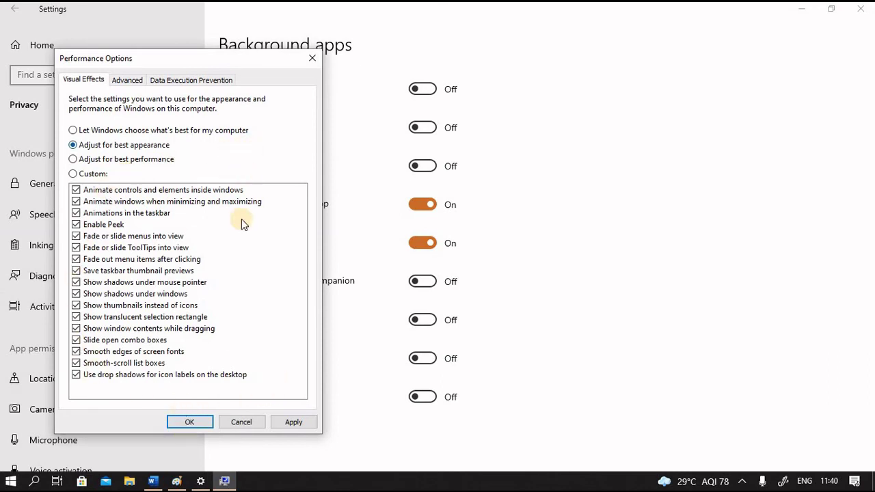
{"action": "left_click", "coordinate": [73, 159]}
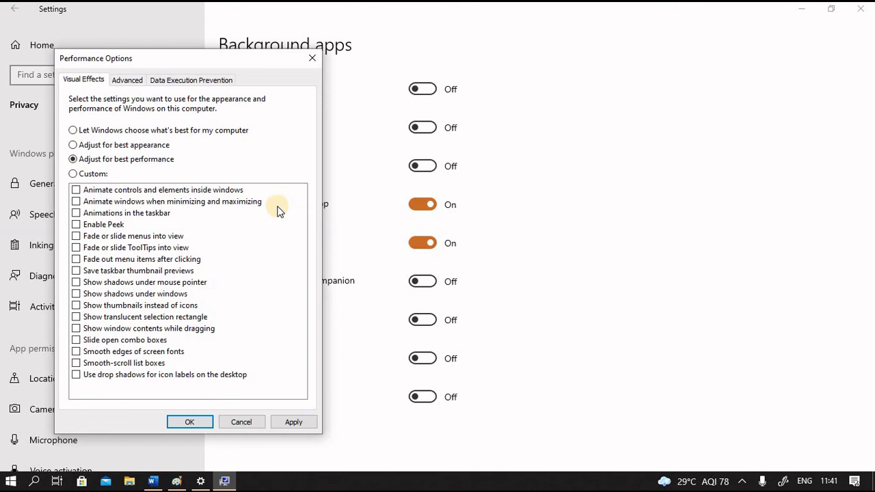
{"action": "left_click", "coordinate": [73, 173]}
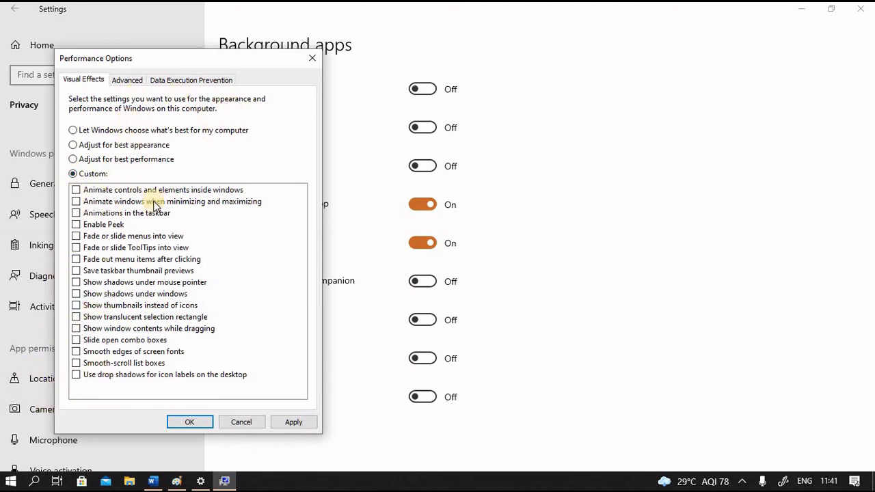
- Set the visual effects to "Let Windows choose what's best for my computer", accept the performance options and minimize the Settings window
{"action": "left_click", "coordinate": [73, 130]}
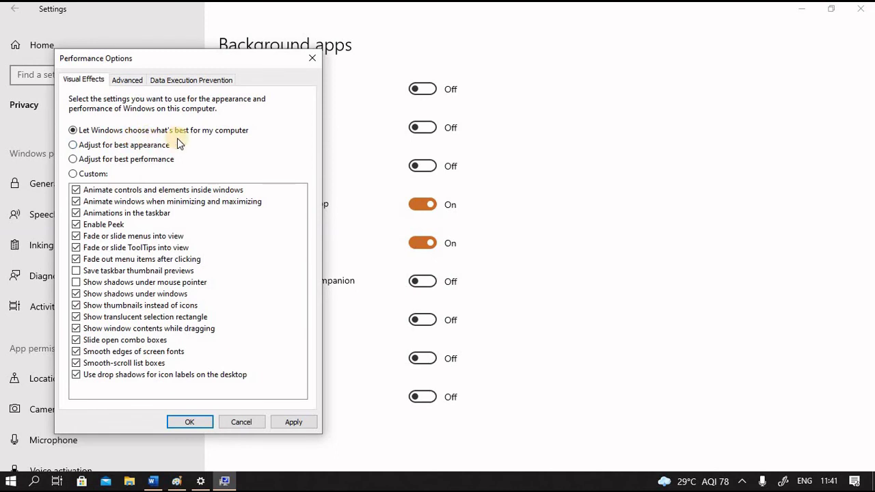
{"action": "left_click", "coordinate": [186, 422]}
{"action": "left_click", "coordinate": [802, 9]}
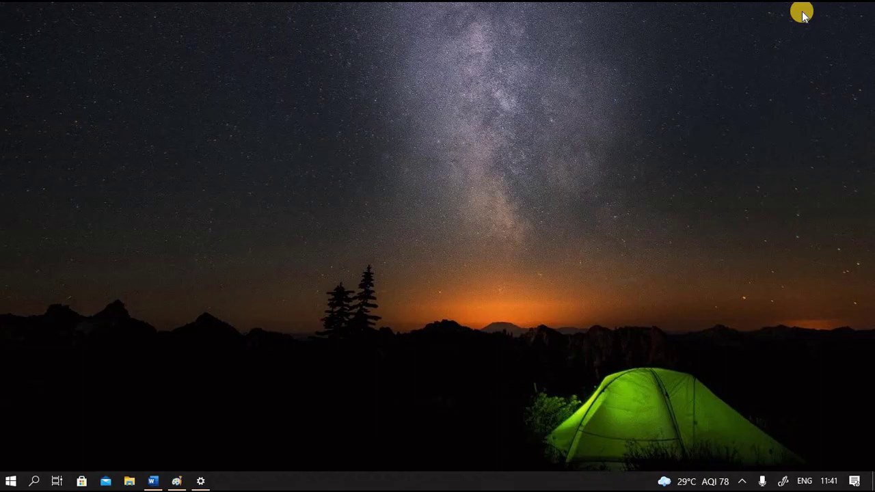